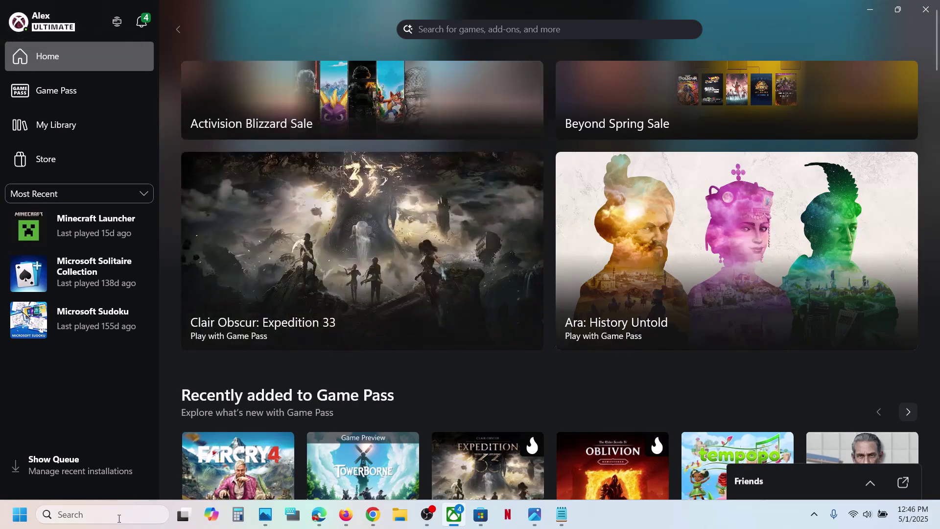
Search the Xbox app's game catalogue for 'far cry 4'.
text(xbox)
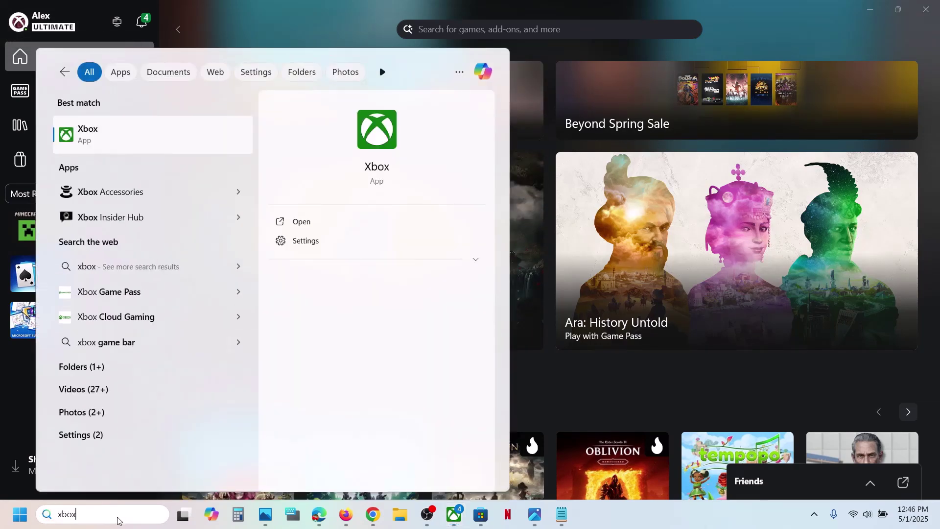
key(Return)
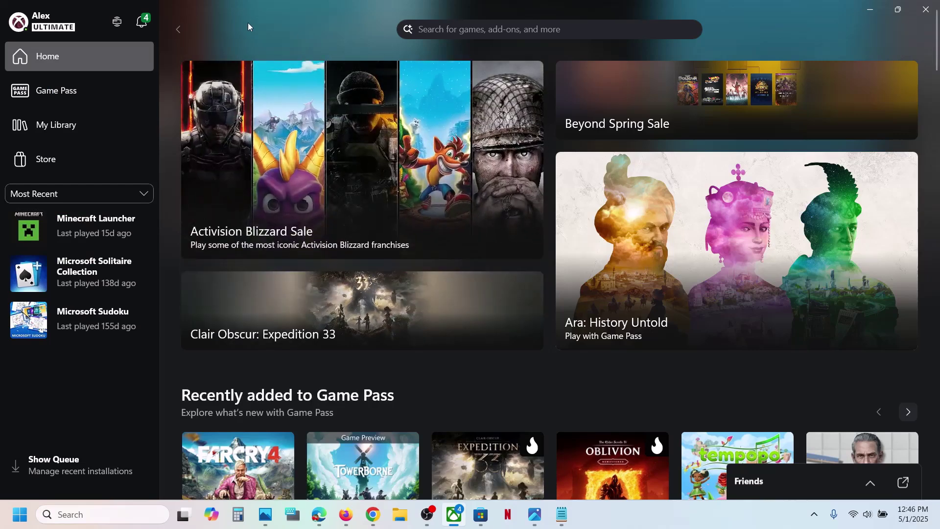
click(450, 28)
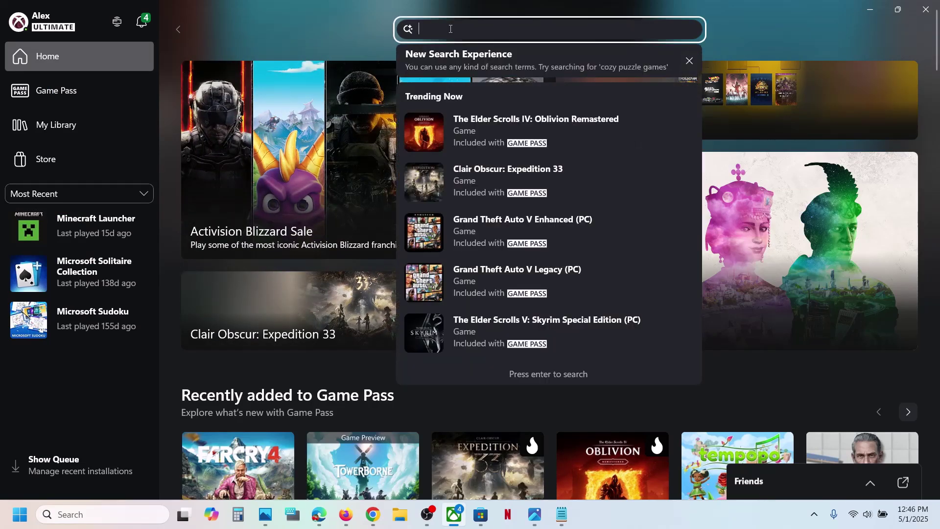
text(far cry )
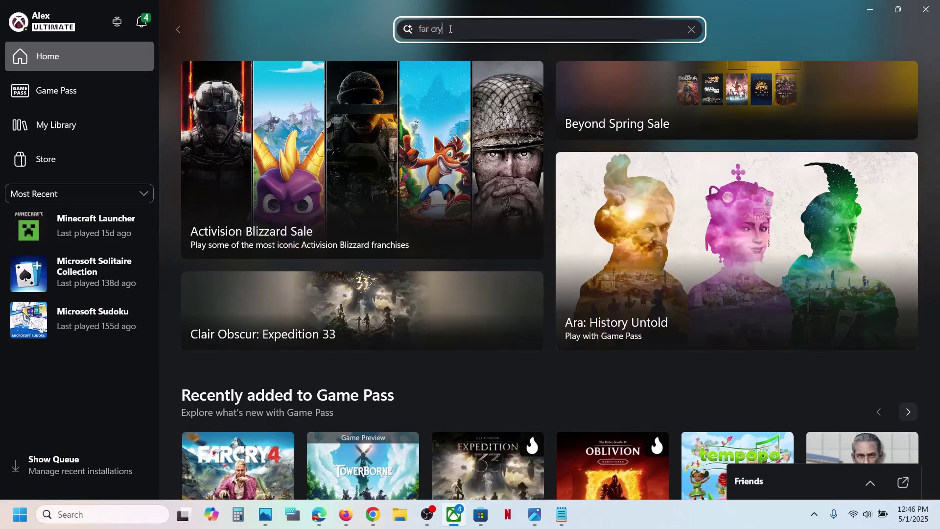
text(4)
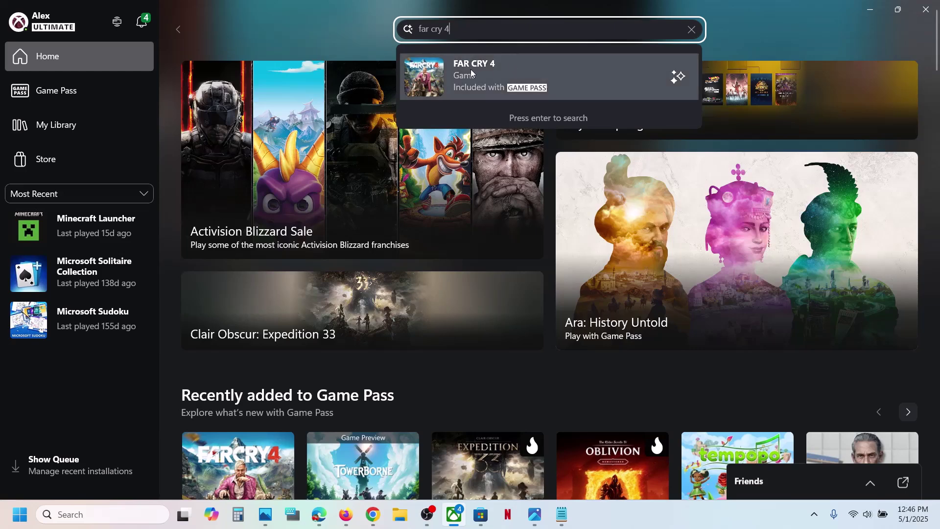
Open the FAR CRY 4 page and start its install, choosing to install Ubisoft Connect PC.
click(505, 74)
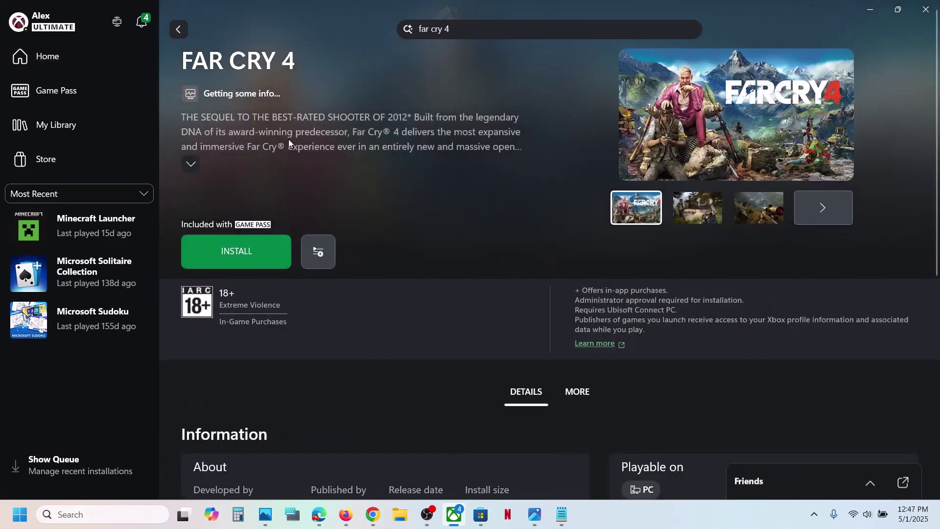
click(244, 261)
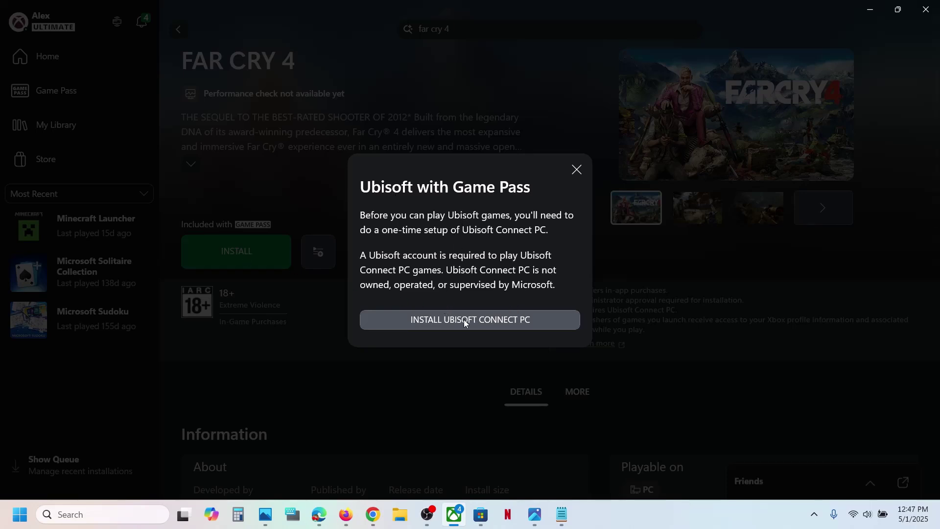
click(421, 317)
Confirm the Ubisoft Connect PC setup in the Ubisoft with Game Pass dialog.
click(472, 326)
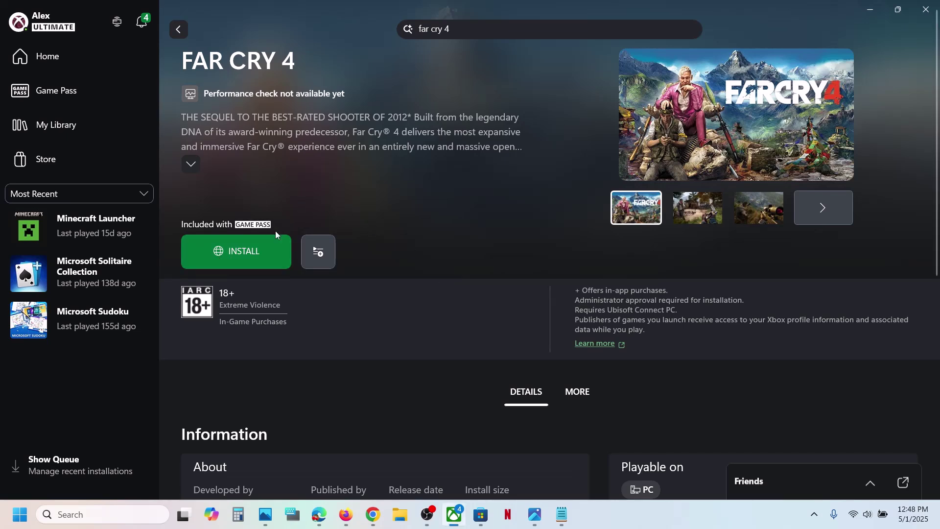
Retry installing Far Cry 4 from its store page so Ubisoft Connect launches.
click(249, 254)
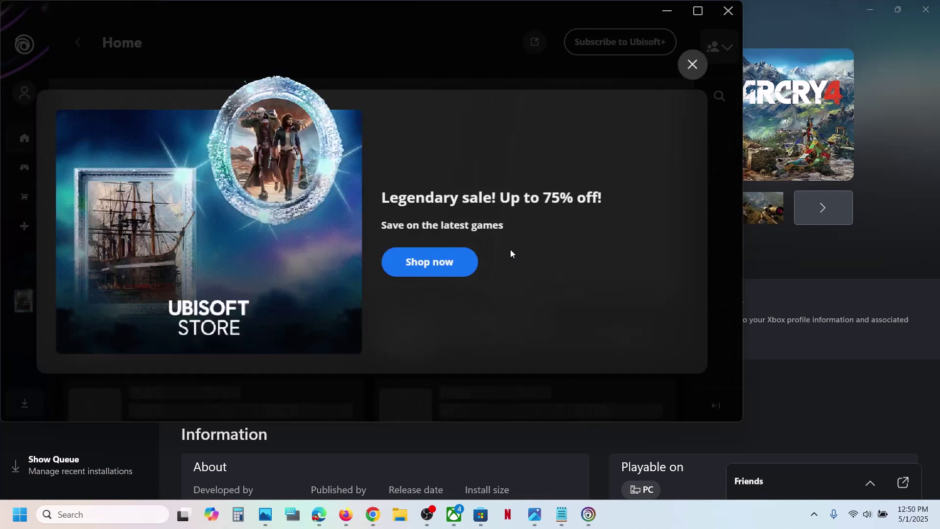
Close the Ubisoft Store sale popup and bring the Xbox app back to the front.
click(696, 66)
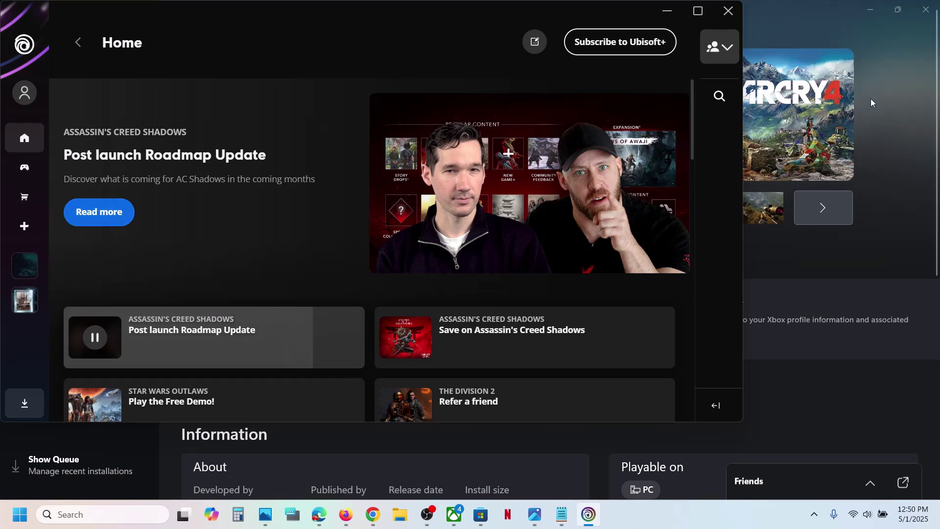
click(897, 126)
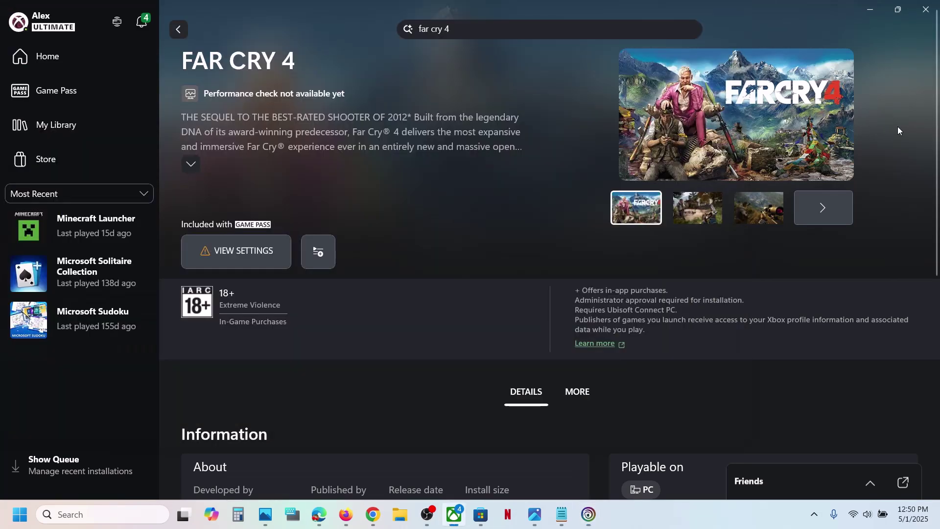
Toggle the Ubisoft Connect PC extension off and back on under Library & Extensions.
click(249, 260)
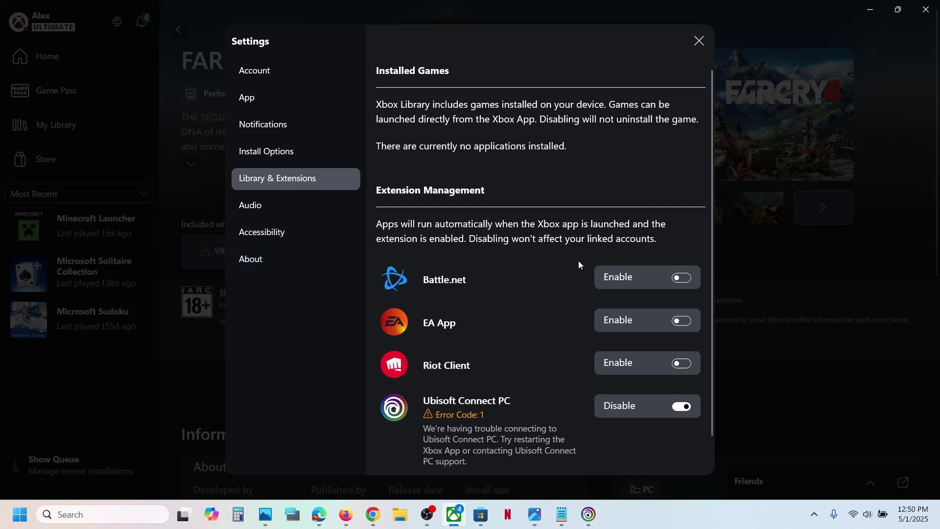
scroll(557, 371, down, 2)
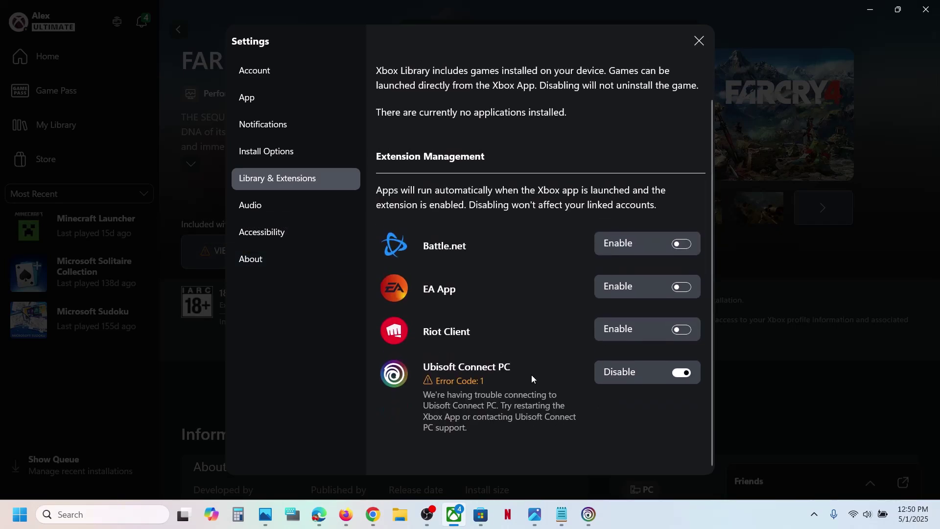
click(682, 375)
click(687, 412)
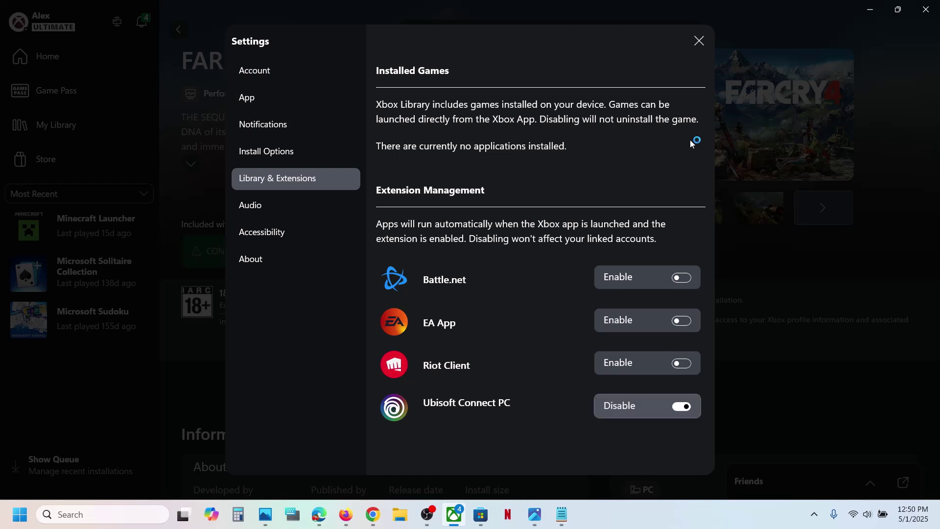
click(704, 43)
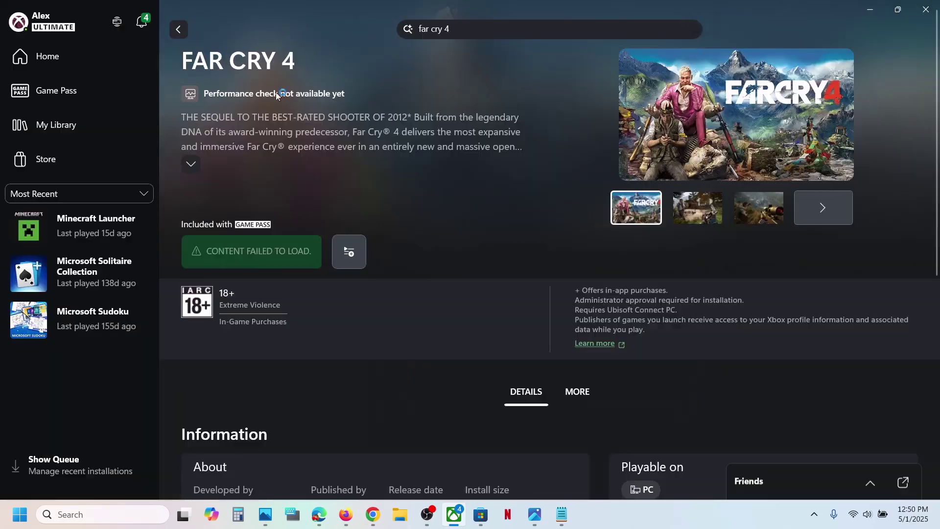
Recheck the extension settings through the profile menu's Settings and close them.
click(58, 28)
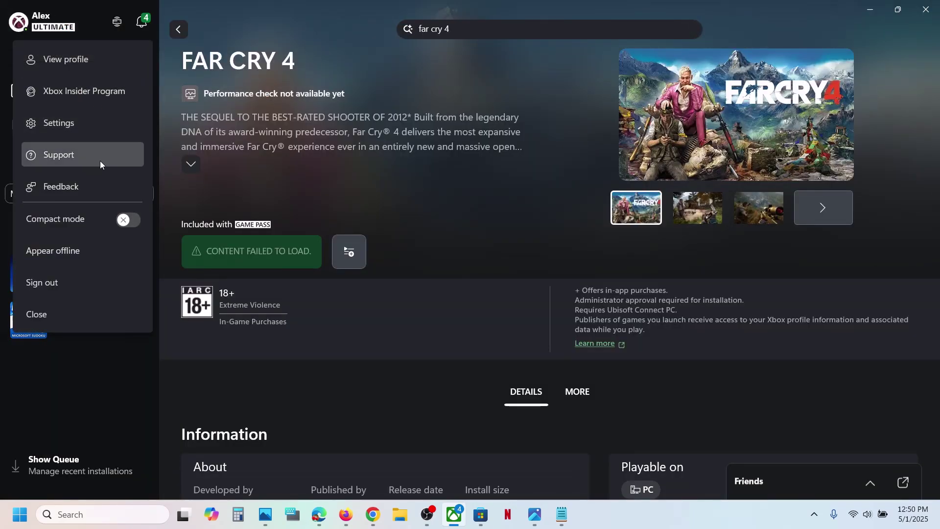
click(63, 125)
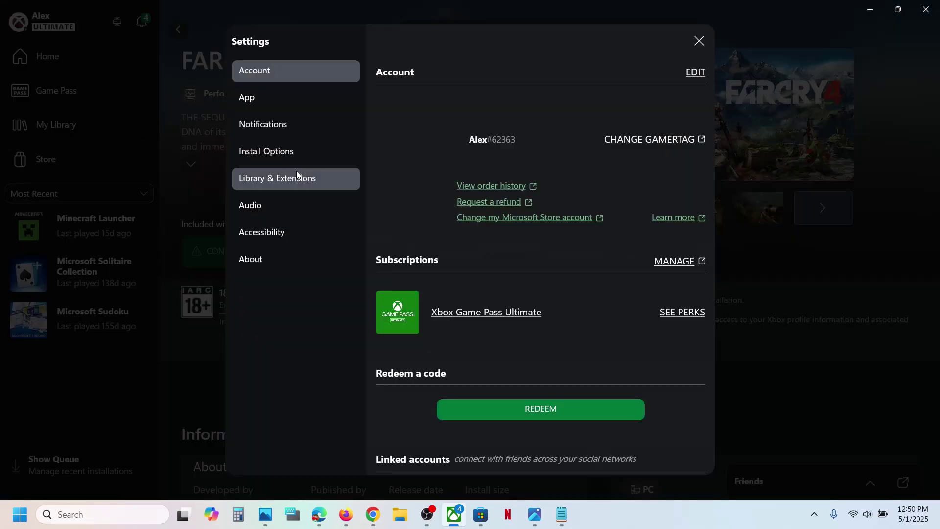
click(298, 184)
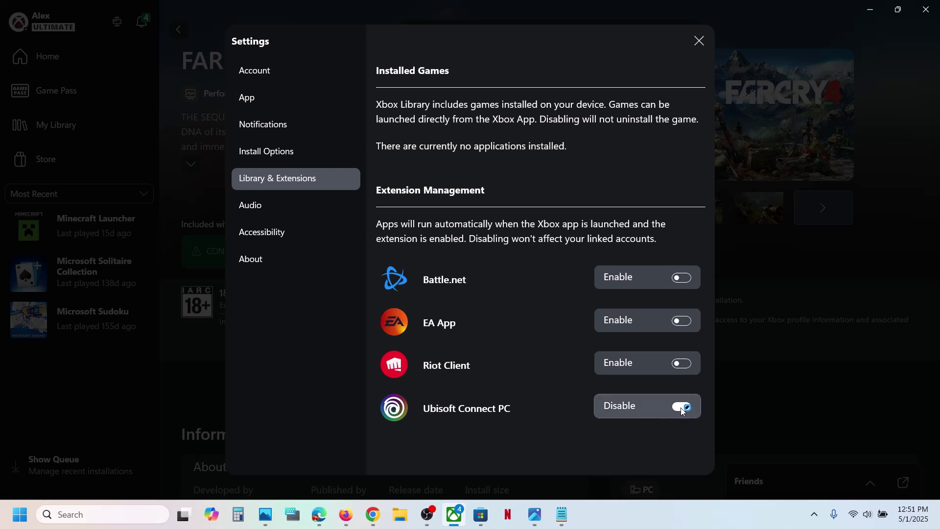
click(699, 40)
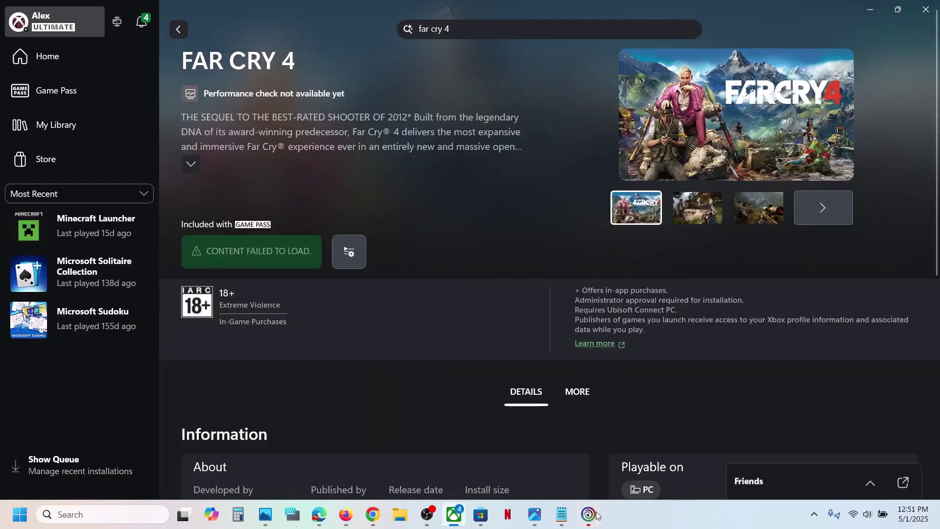
Close the Ubisoft login window and quit the Xbox app from its taskbar menu.
click(594, 514)
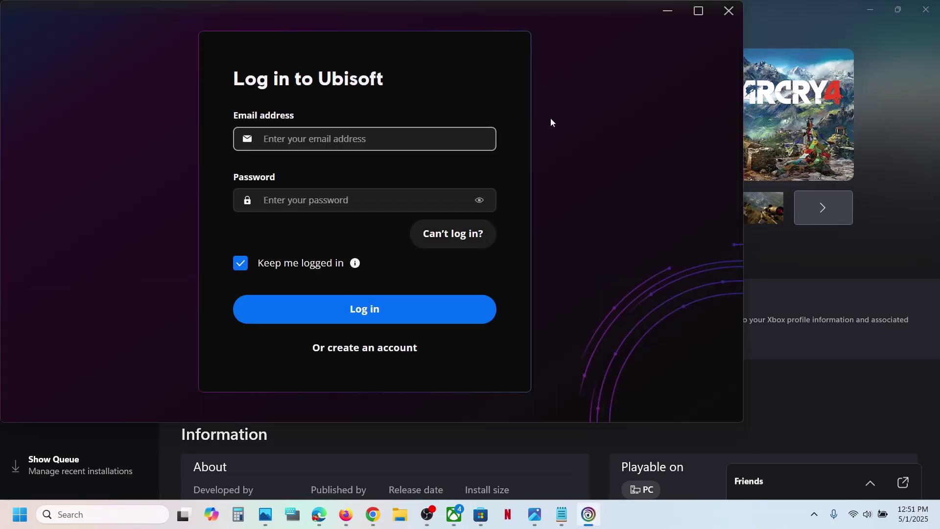
click(727, 10)
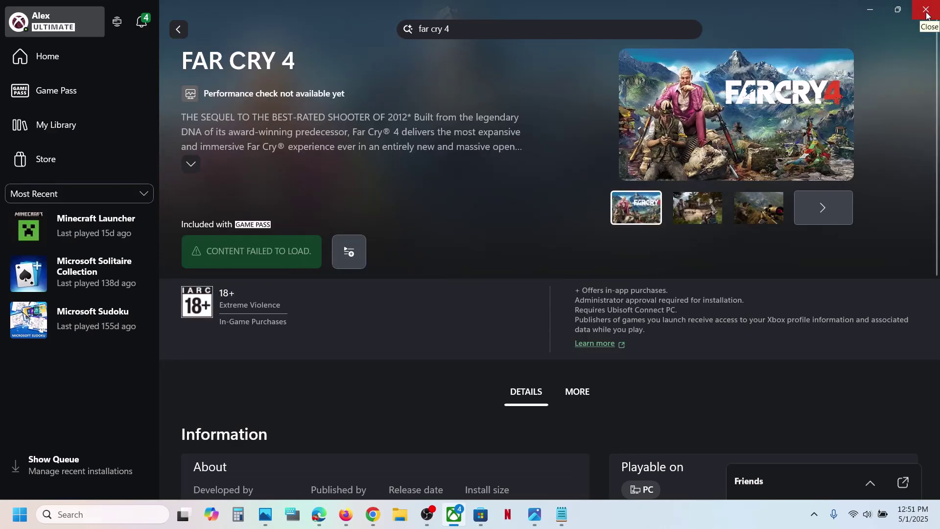
right_click(455, 516)
click(427, 486)
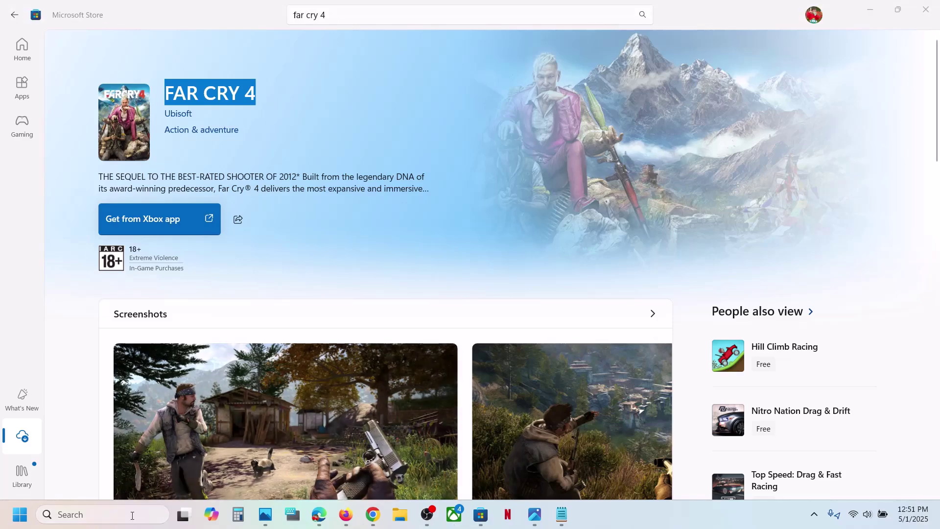
Relaunch the Xbox app by searching Windows for 'xbox'.
click(131, 515)
text(xbox)
key(Return)
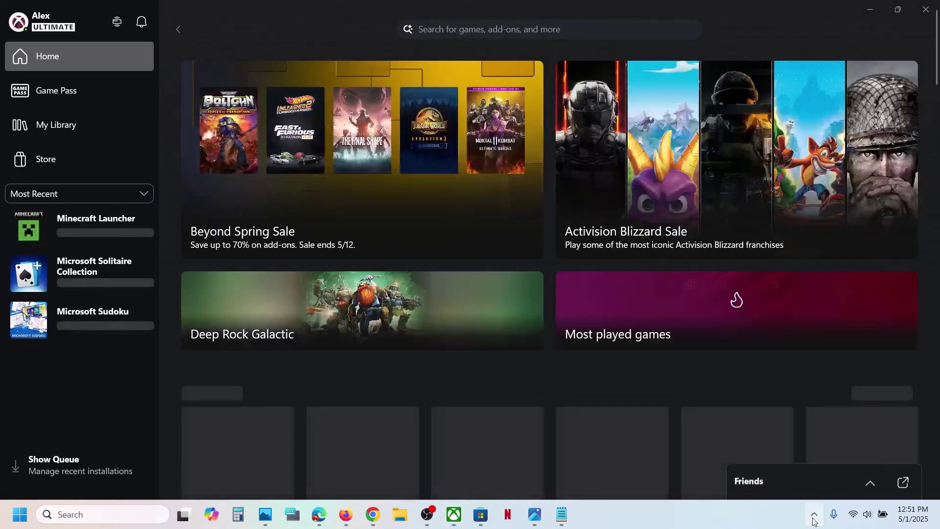
click(814, 514)
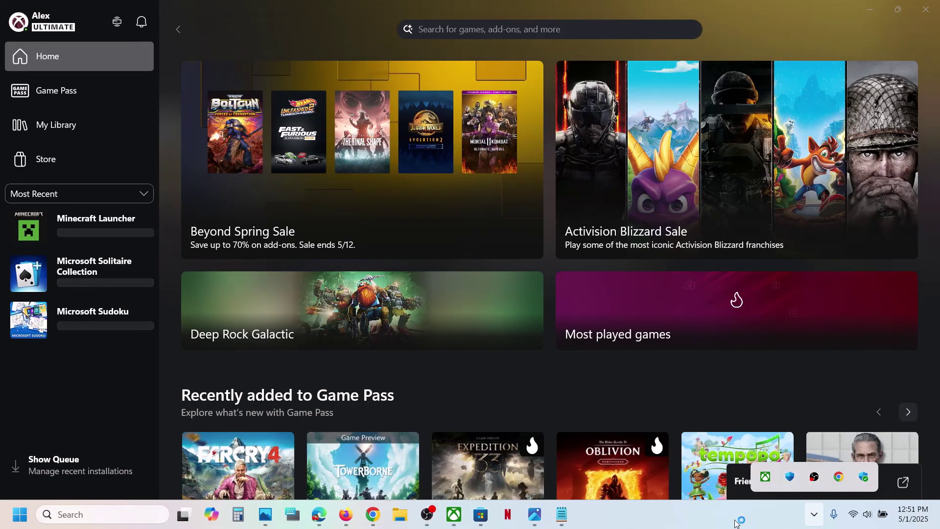
Open Far Cry 4 from Recently added to Game Pass and start installing it.
scroll(275, 451, down, 3)
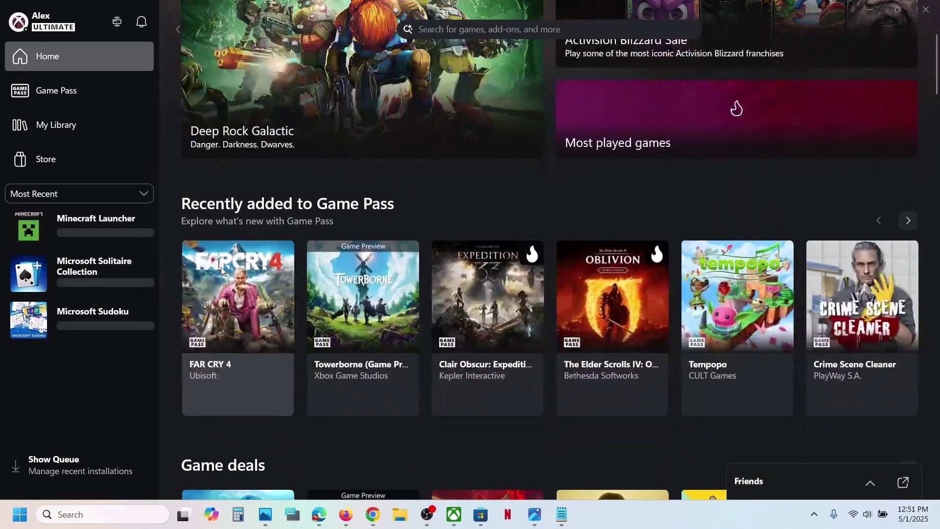
click(251, 289)
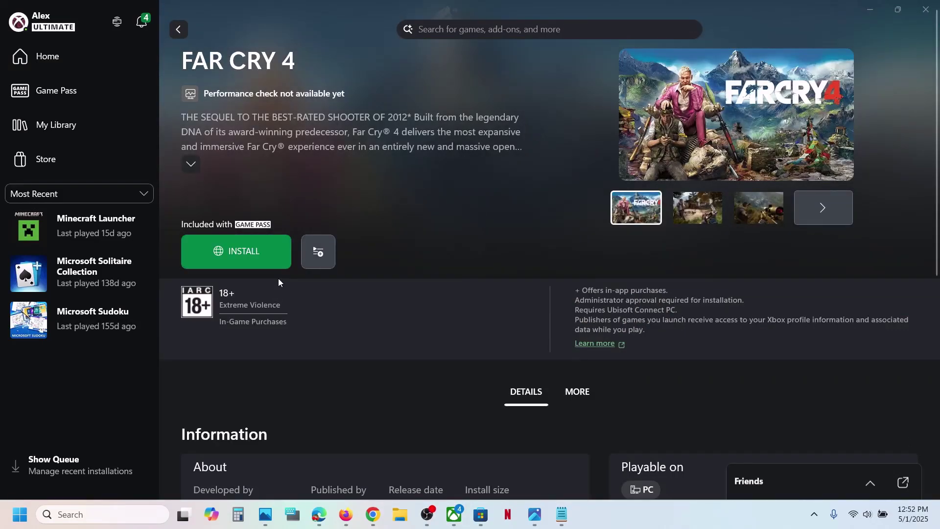
click(246, 257)
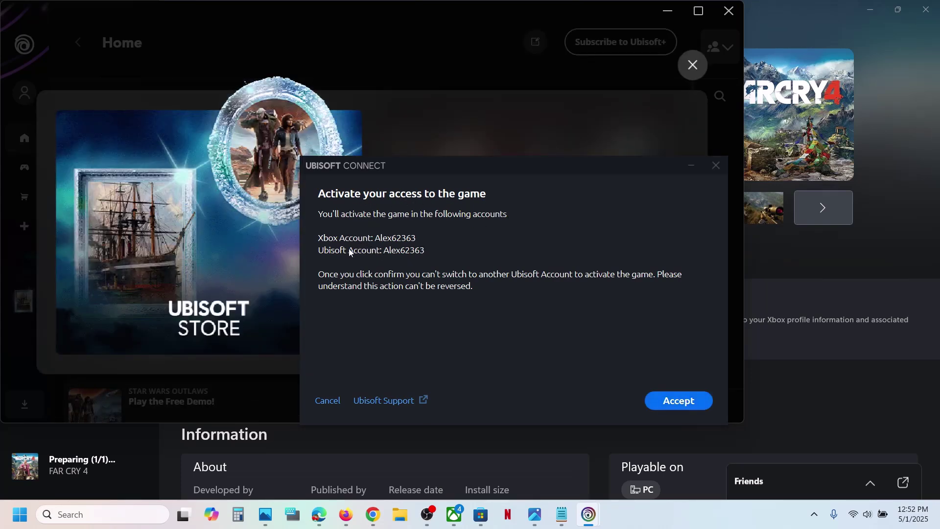
Accept activating Far Cry 4 access on the linked Xbox and Ubisoft accounts.
click(680, 404)
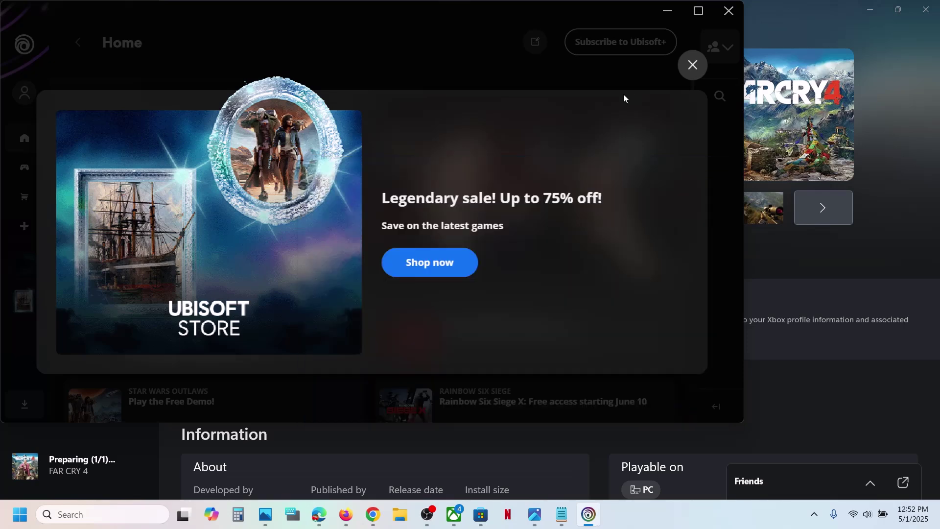
Close the sale popup, maximize Ubisoft Connect, and scroll the Library down to Far Cry 4.
click(692, 65)
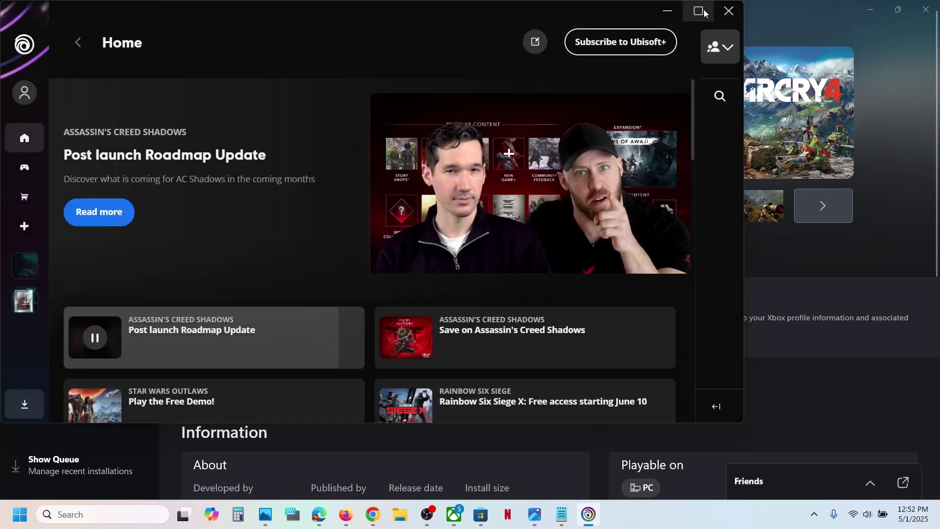
click(704, 12)
click(704, 12)
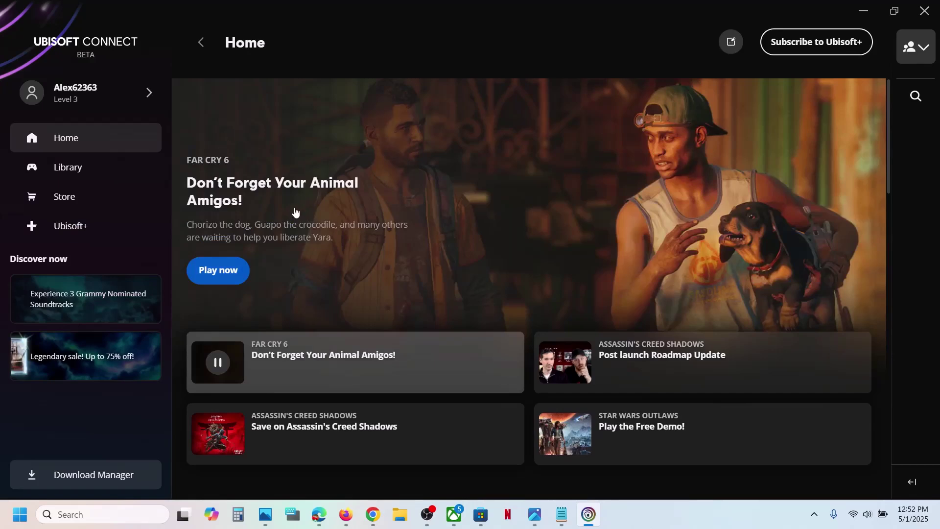
click(79, 167)
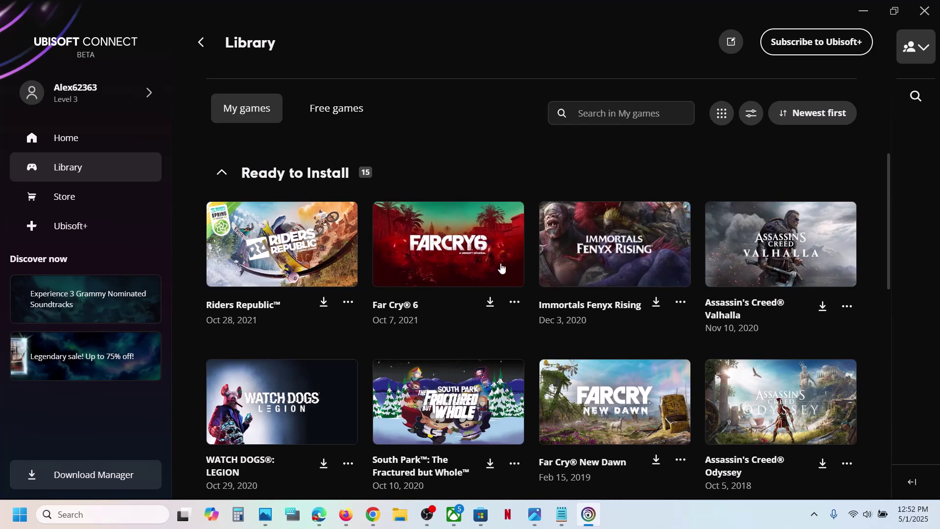
scroll(533, 329, down, 3)
scroll(534, 327, down, 5)
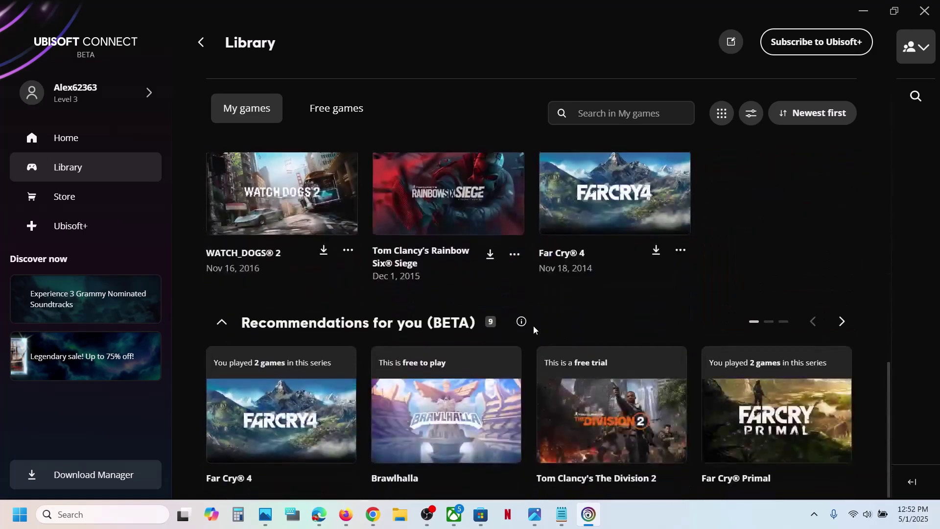
Download Far Cry 4 in English to the default location, accepting the EULA and DirectX terms.
click(275, 426)
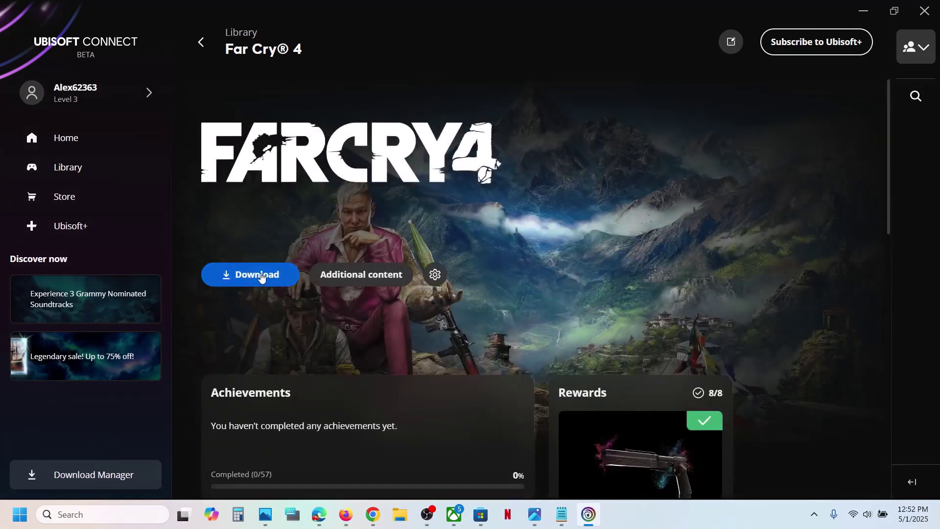
click(248, 277)
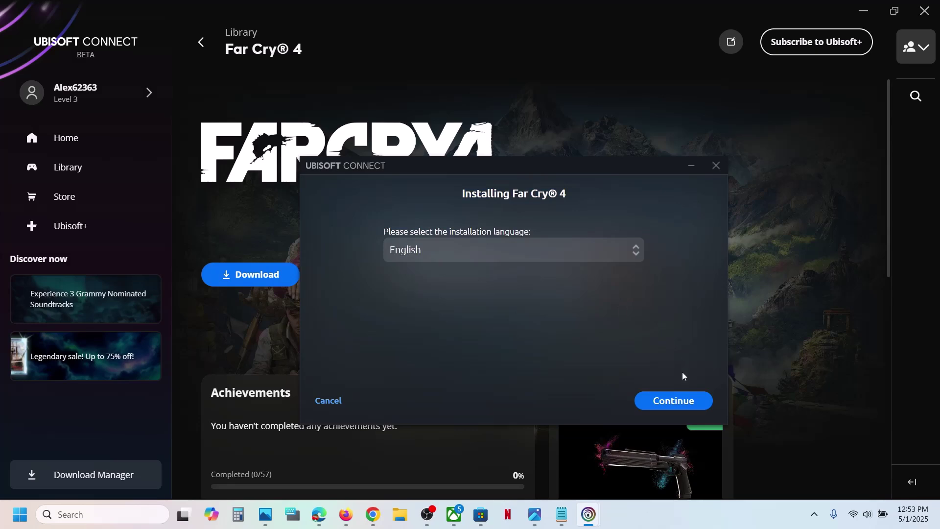
click(680, 401)
click(680, 401)
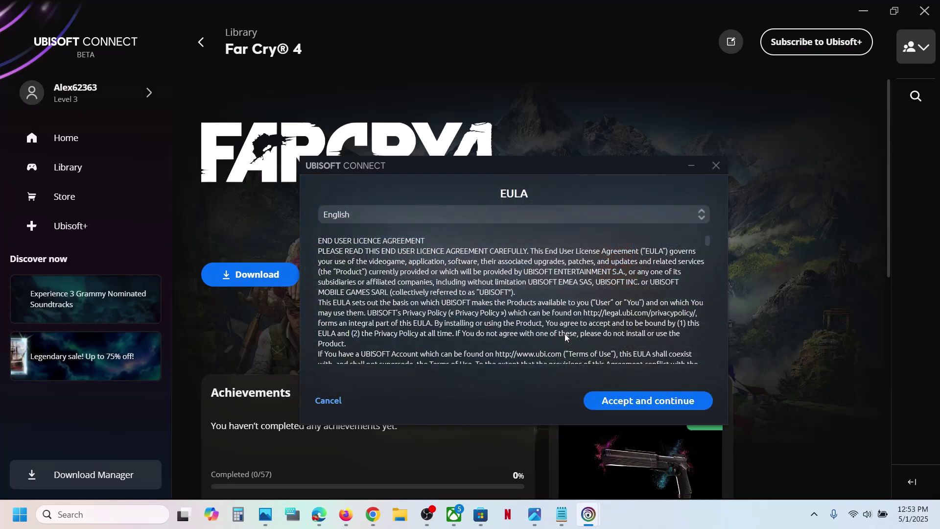
click(615, 407)
click(631, 401)
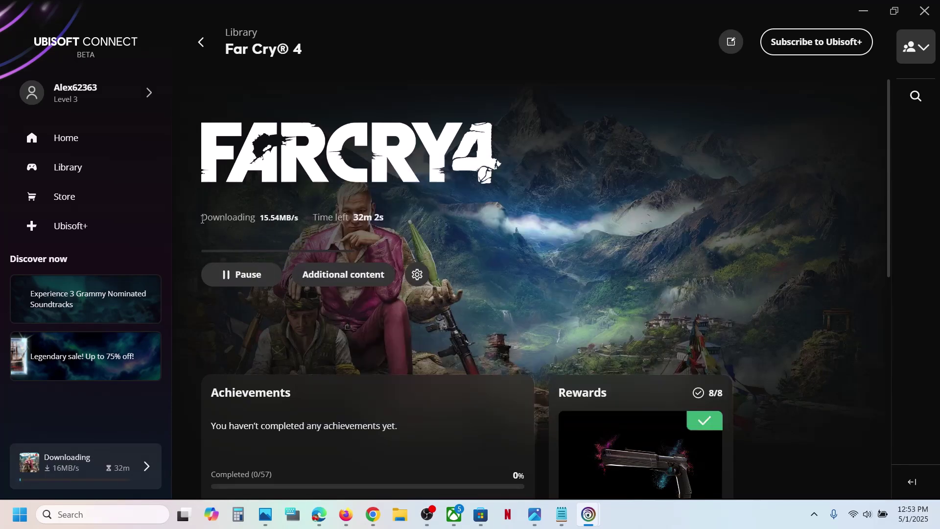
Open the installing Far Cry 4 game page from the Ubisoft Connect library.
click(81, 180)
scroll(424, 365, down, 4)
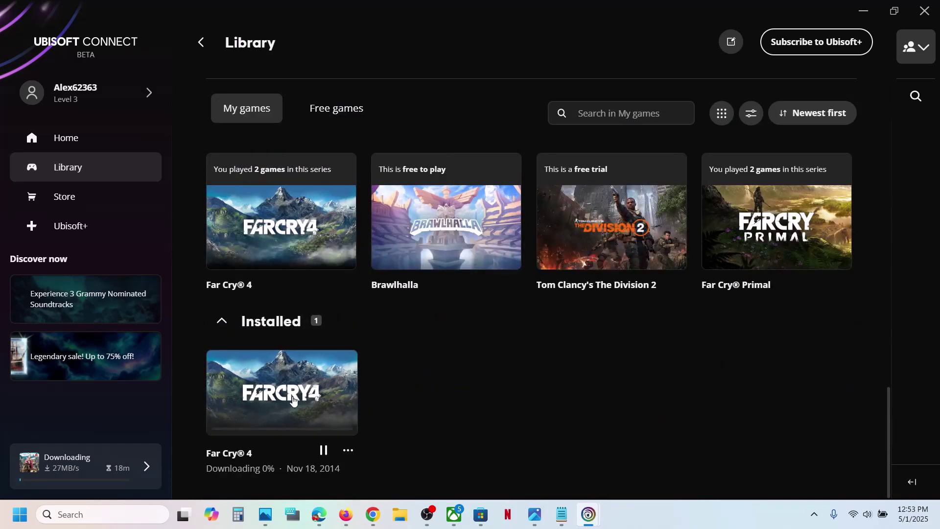
scroll(413, 365, up, 1)
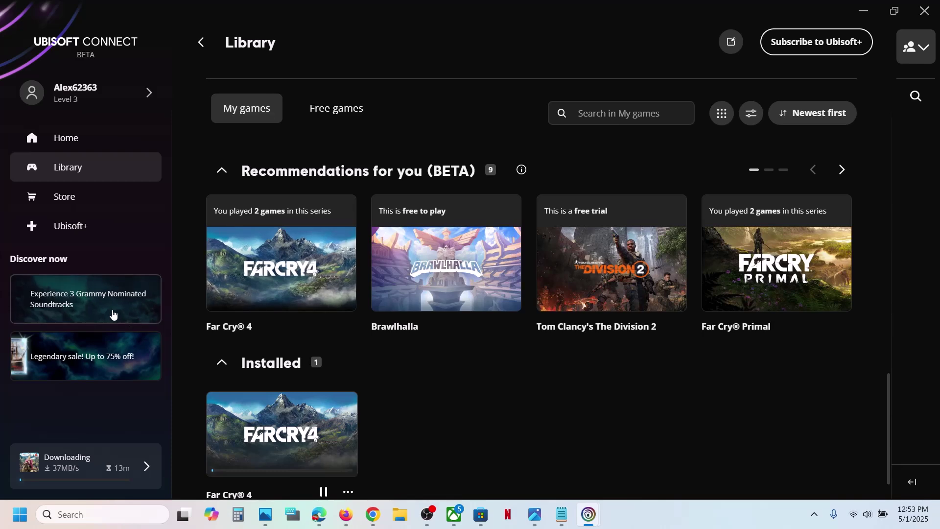
click(277, 436)
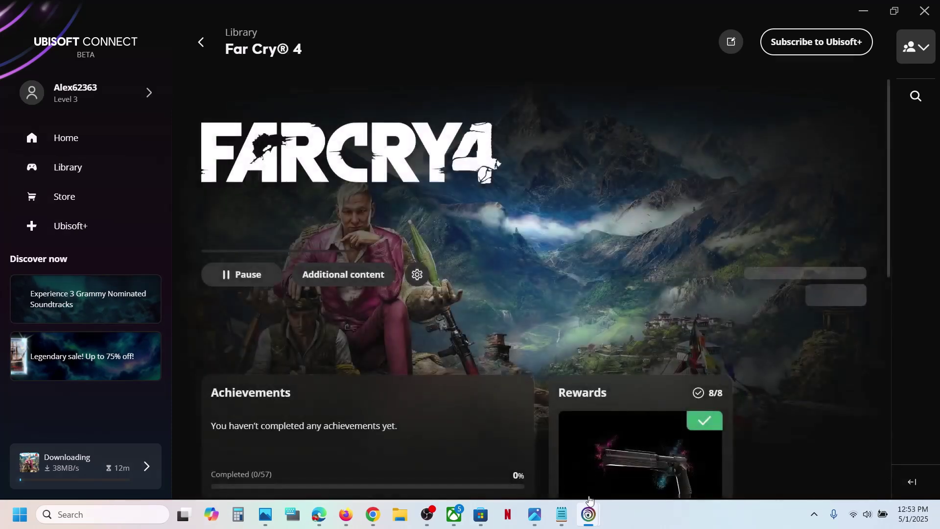
Bring the 'Installing Far Cry 4' download window forward and place it over the game page.
mouse_move(591, 519)
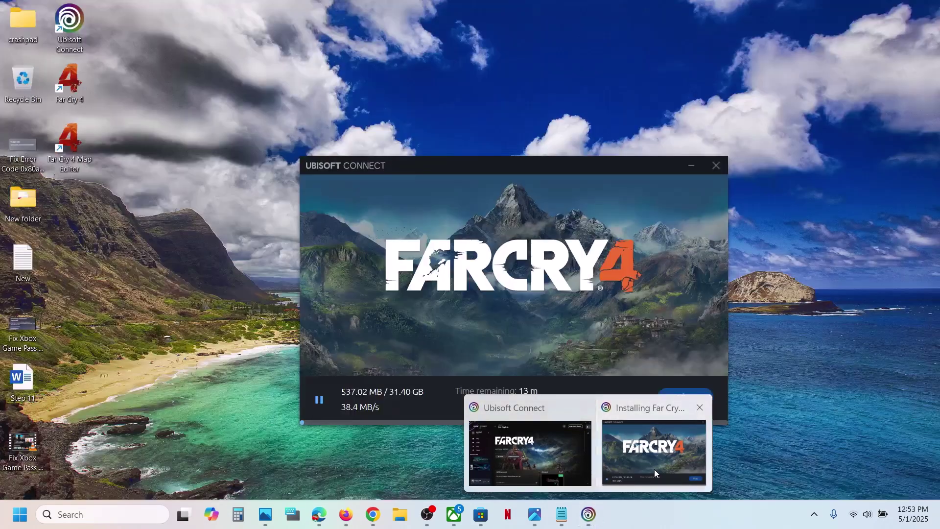
click(654, 469)
drag(598, 172, 580, 196)
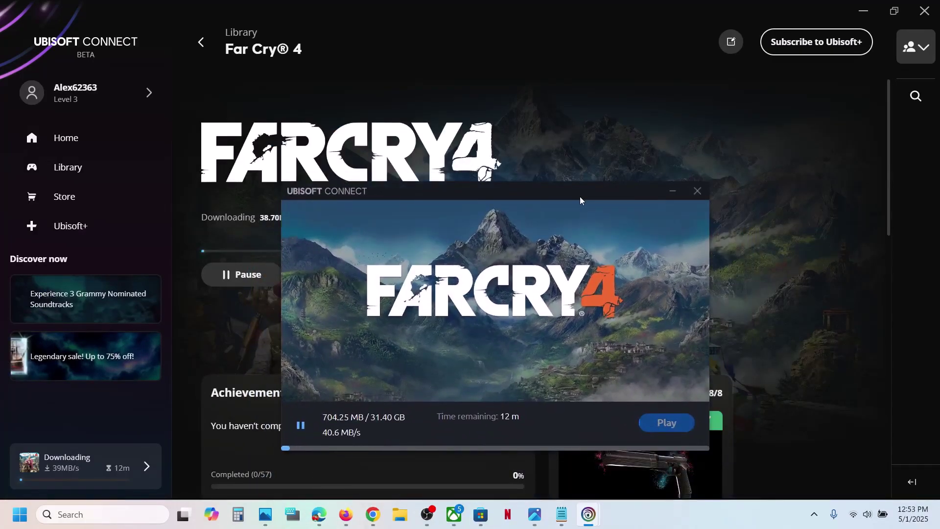